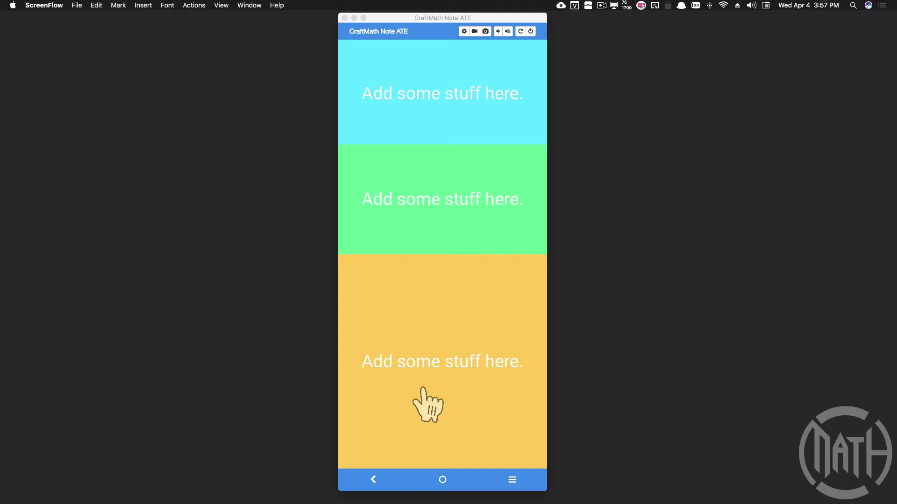
# - Open the wallpaper in the Kustom editor and open the Red card item to list its Shape and Text
pyautogui.click(423, 389)
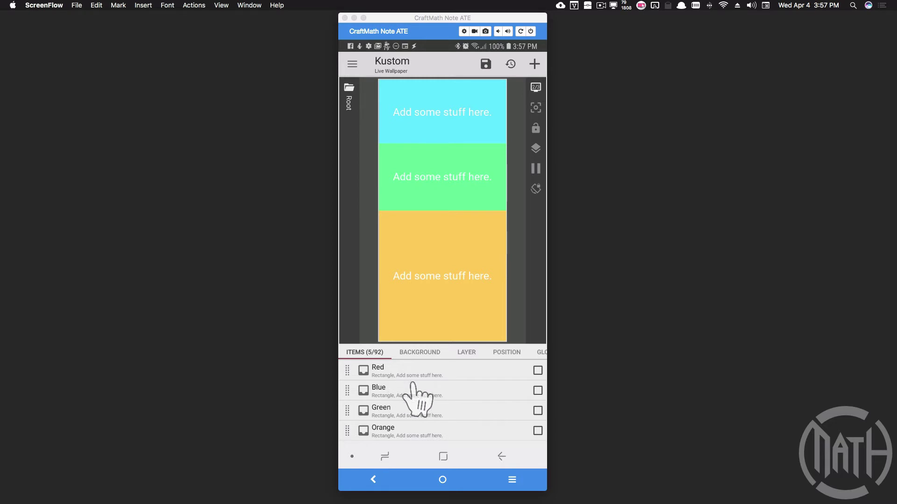
pyautogui.click(387, 373)
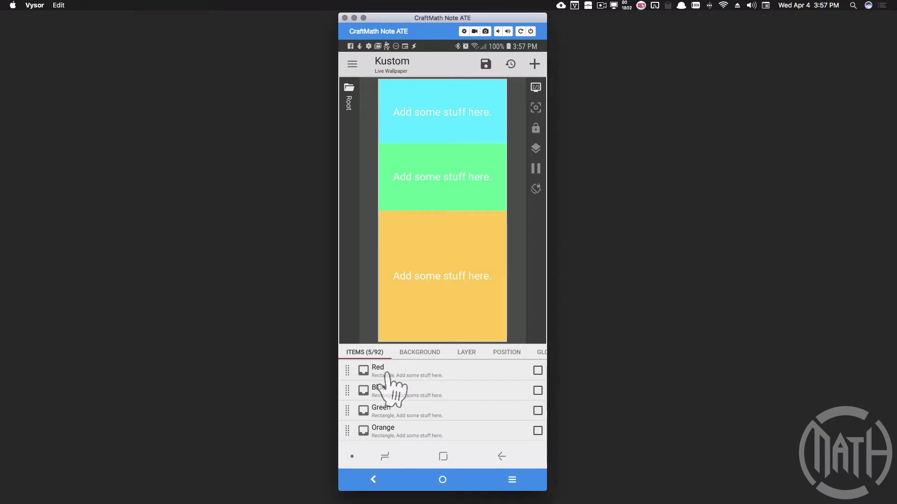
pyautogui.click(387, 374)
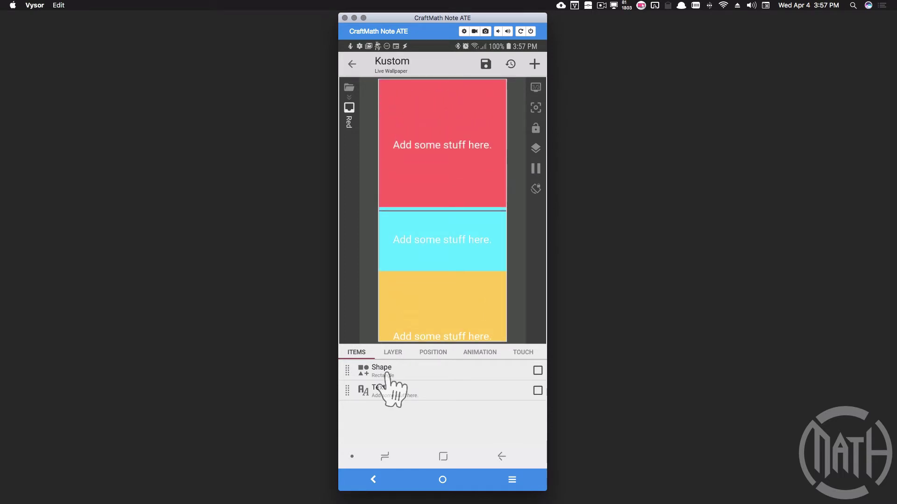
# - Check the Red rectangle's width formula $si(rwidth)$ (720) and height formula $.5*si(rheight)$ (740)
pyautogui.click(387, 374)
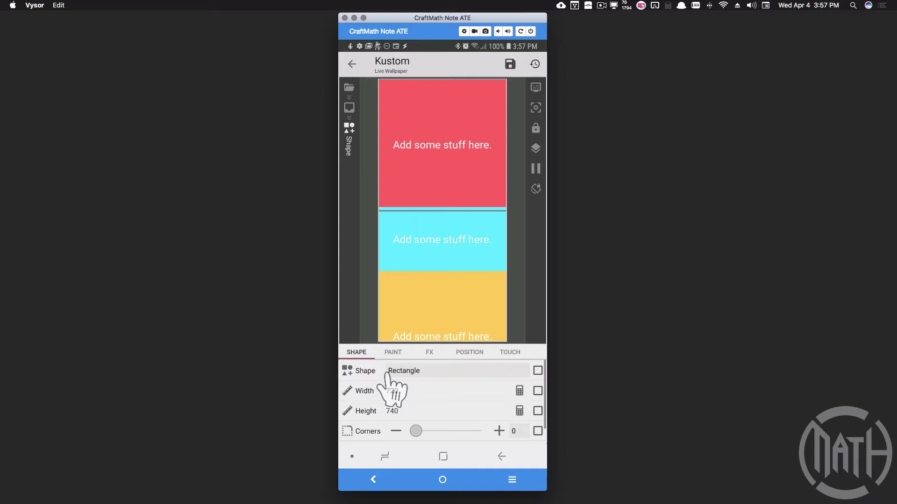
pyautogui.click(520, 392)
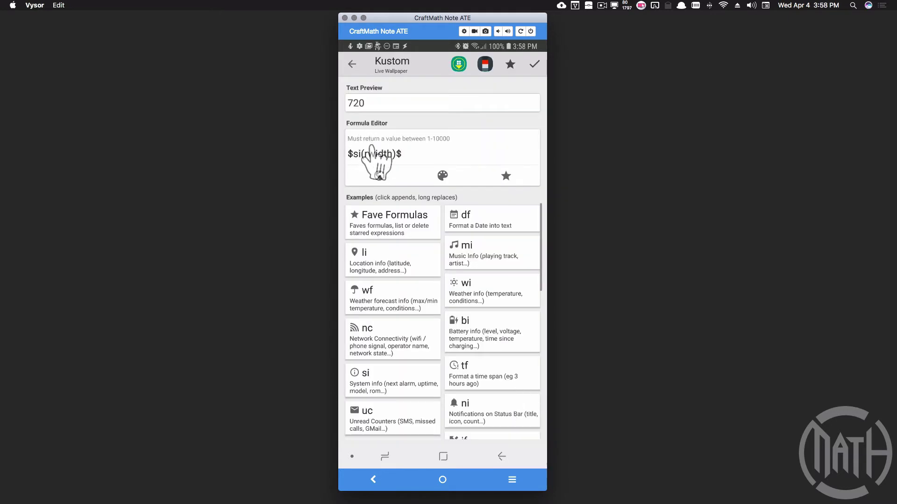
pyautogui.click(351, 64)
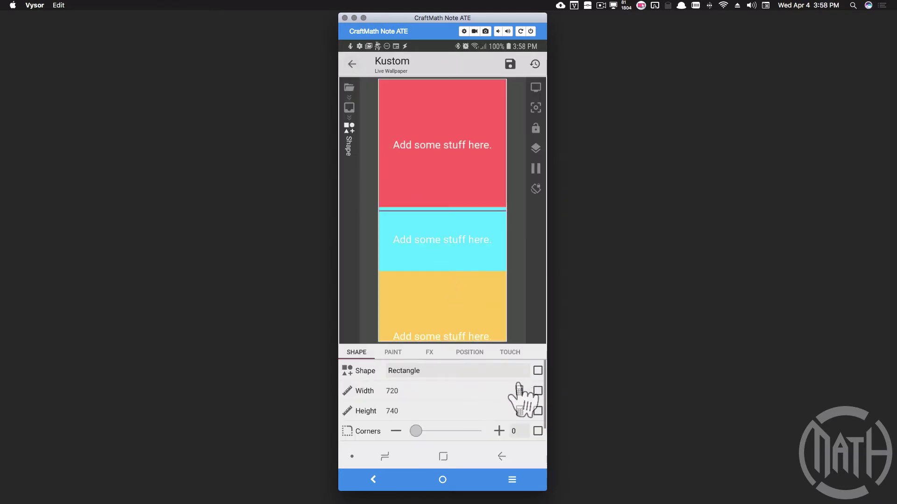
pyautogui.click(520, 411)
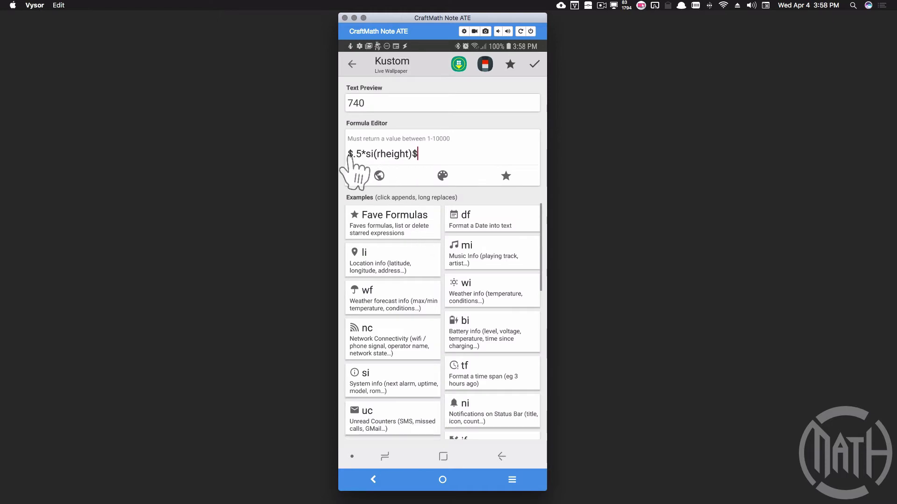
pyautogui.press('Escape')
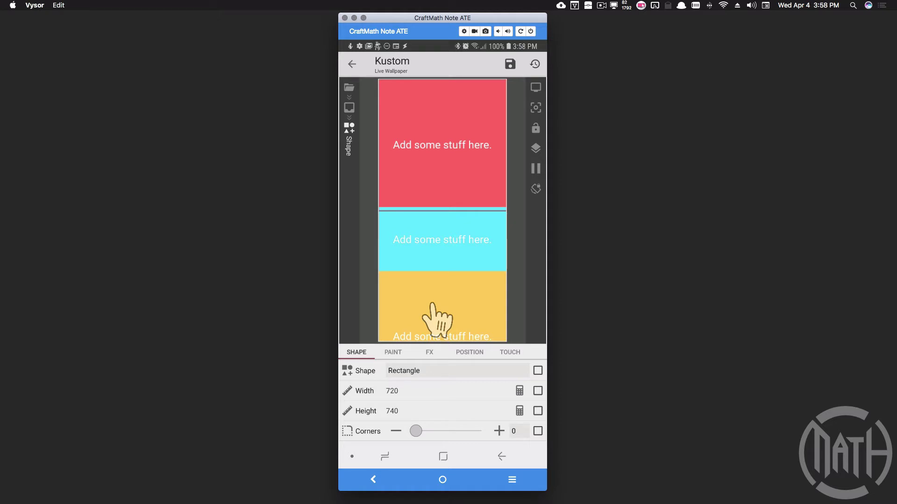
pyautogui.click(520, 411)
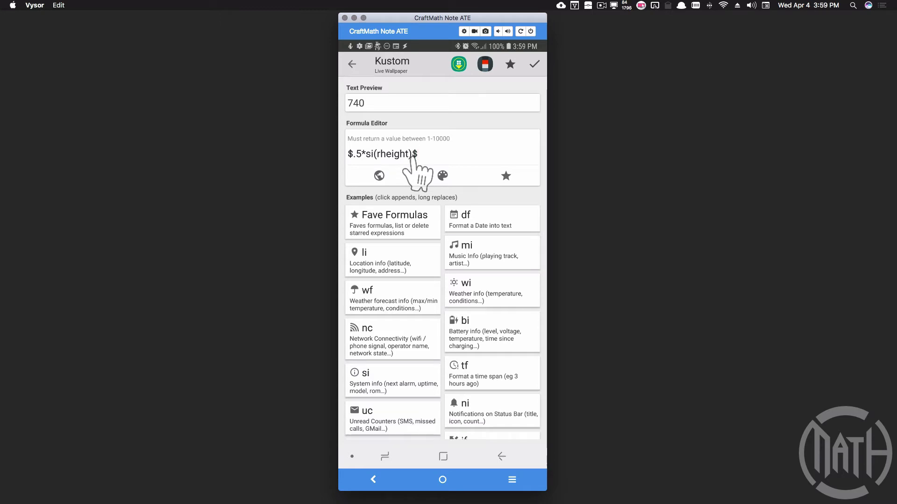
pyautogui.click(352, 64)
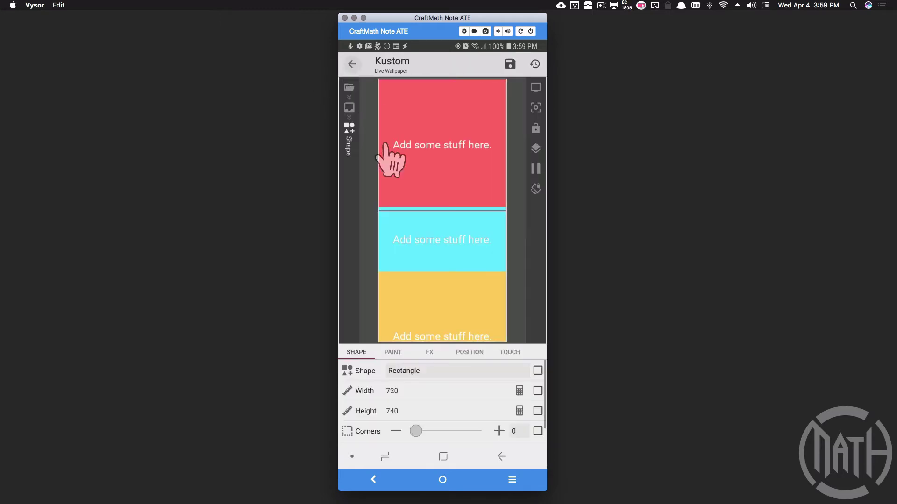
# - Show the Red rectangle's paint settings: Fill style, colour #FFFF6F6F, Normal filter
pyautogui.click(392, 353)
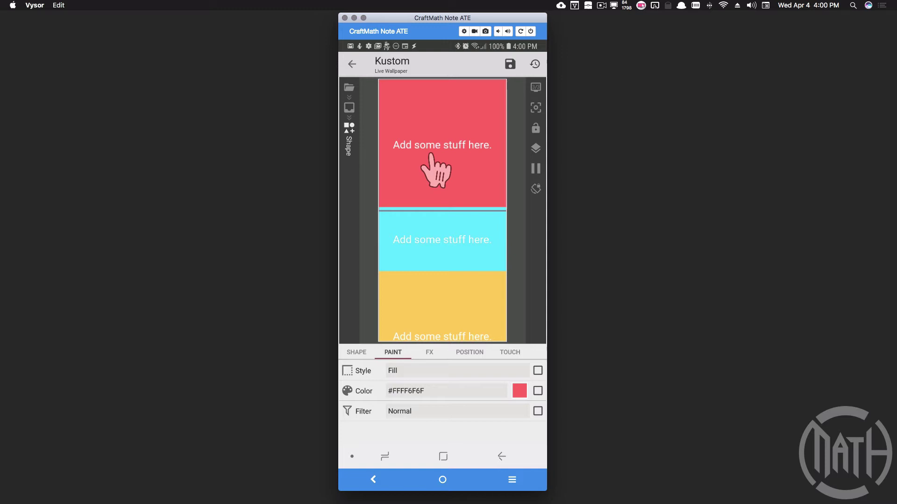
# - Give the Red rectangle a Bitmap texture using the Stranger Things bike-riders photo
pyautogui.click(428, 355)
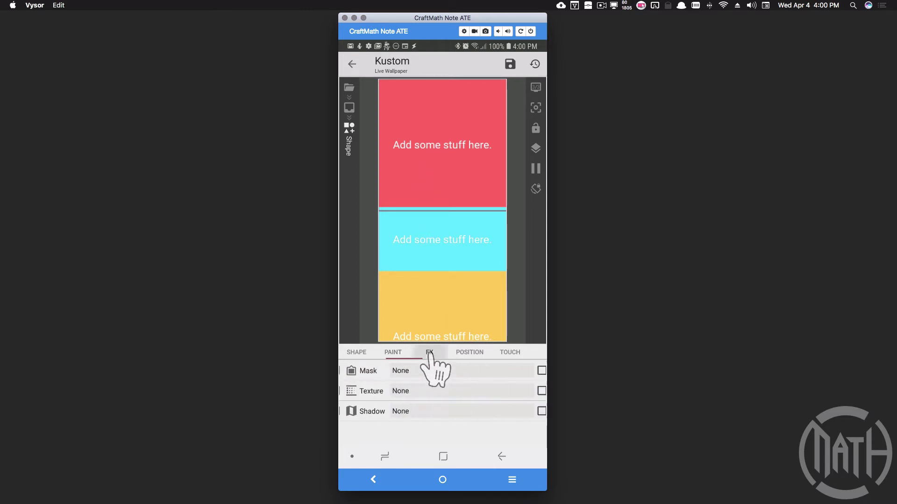
pyautogui.click(426, 395)
pyautogui.click(391, 323)
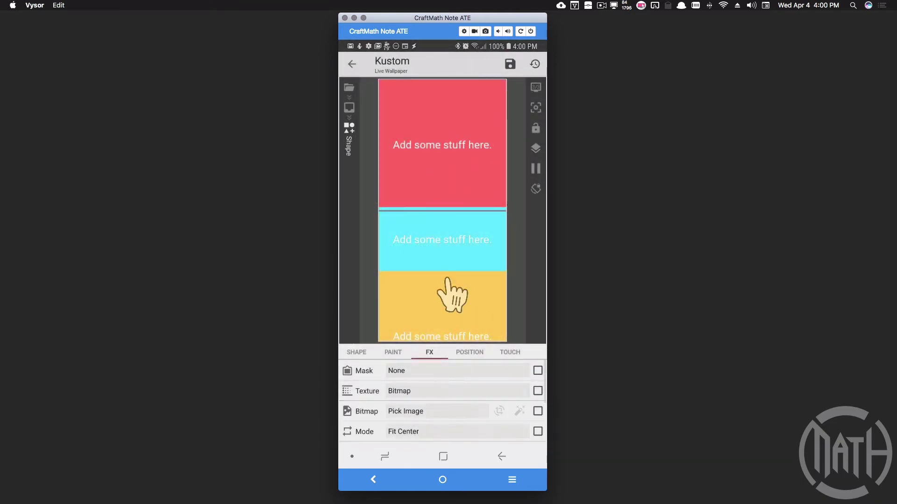
pyautogui.click(423, 411)
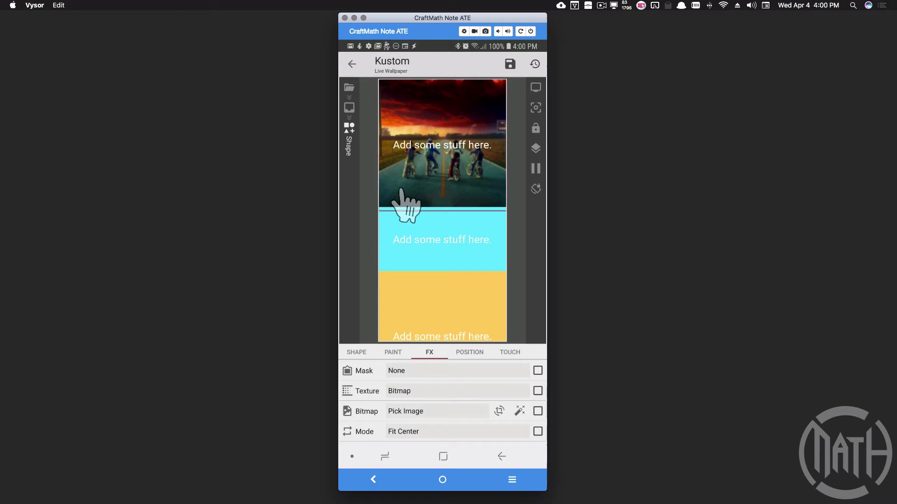
# - Set the photo card's shape rotation to 180 so the image turns upside down
pyautogui.click(356, 352)
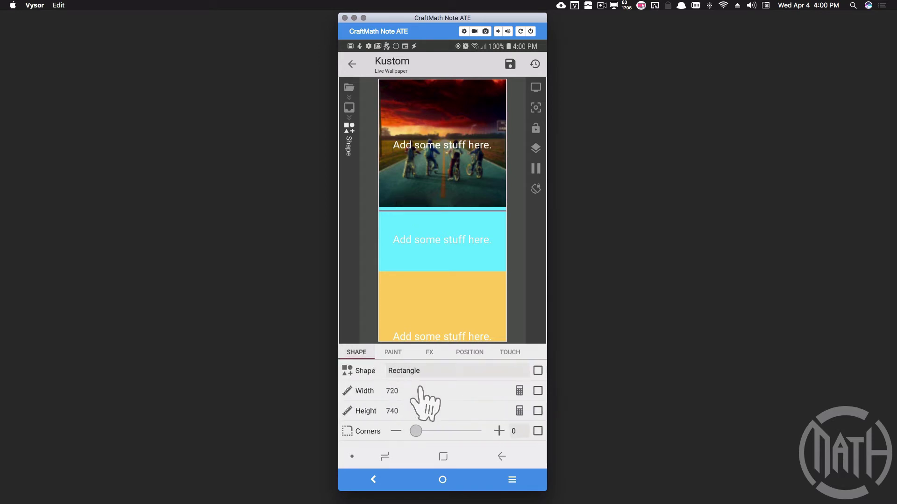
pyautogui.scroll(-1, 419, 387)
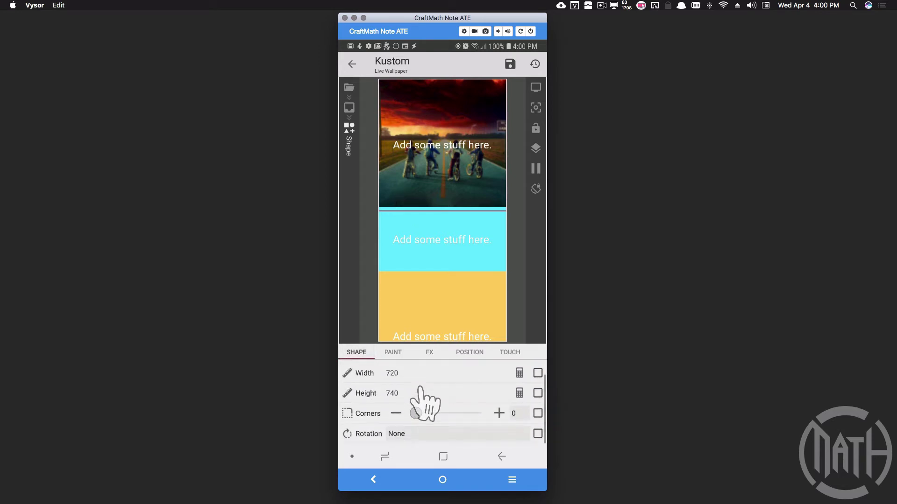
pyautogui.click(398, 434)
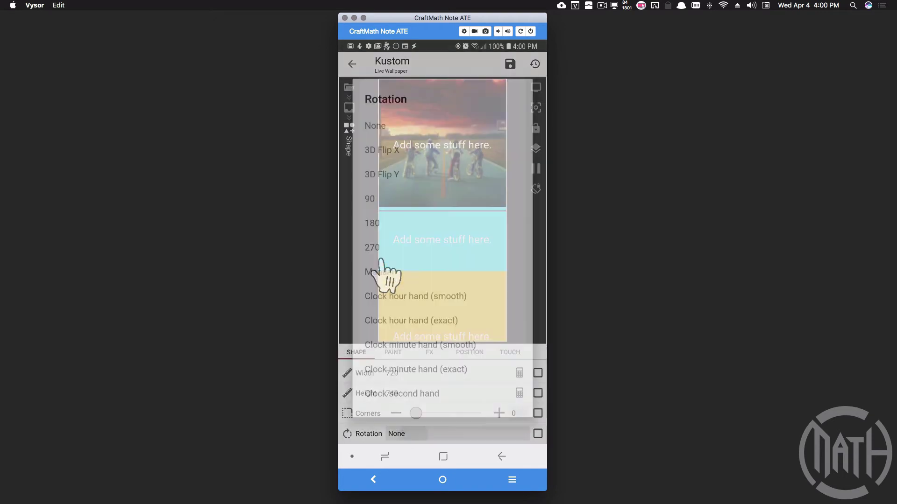
pyautogui.click(376, 225)
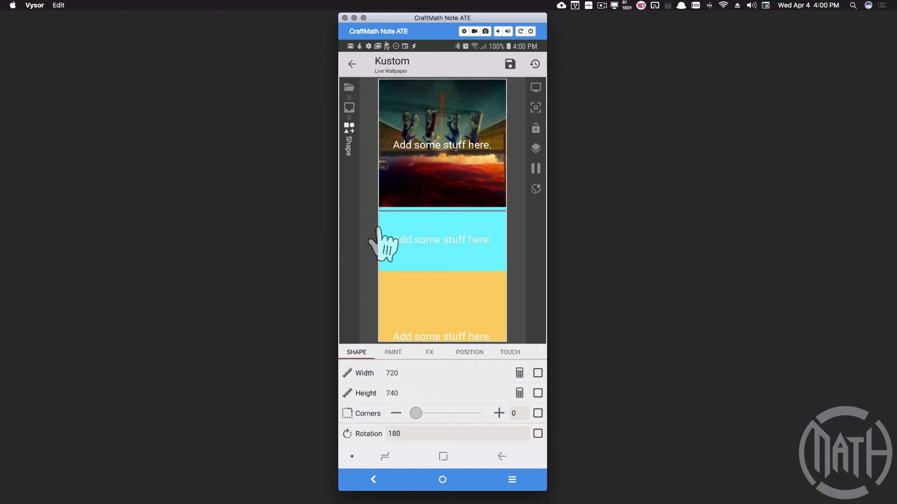
# - Preview the upside-down photo card on the home screen and return to the Red card in the editor
pyautogui.rightClick(378, 229)
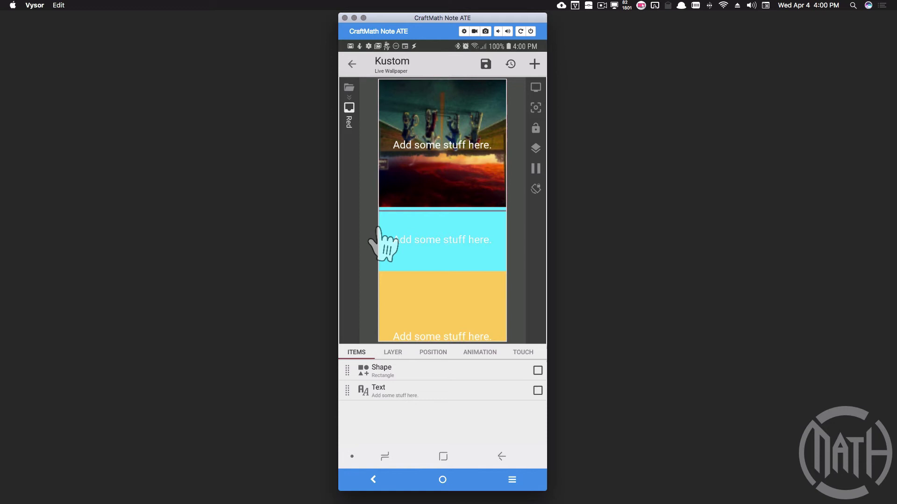
pyautogui.middleClick(379, 229)
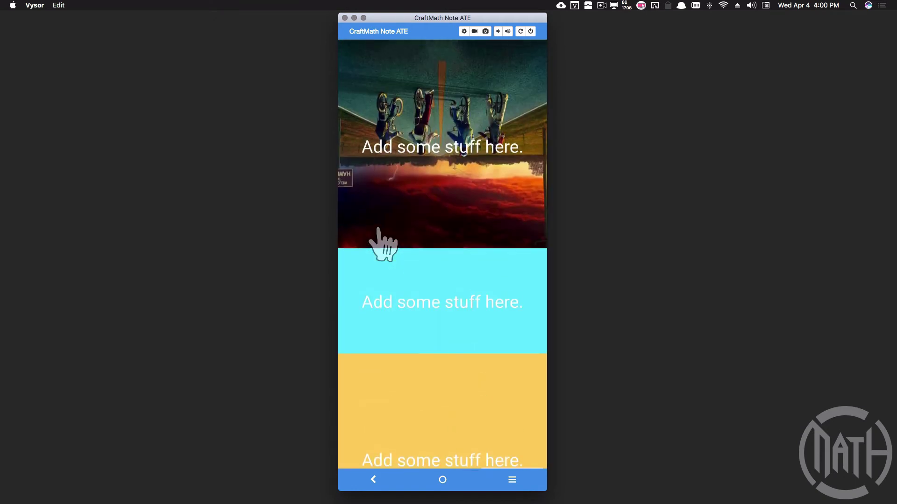
pyautogui.click(378, 229)
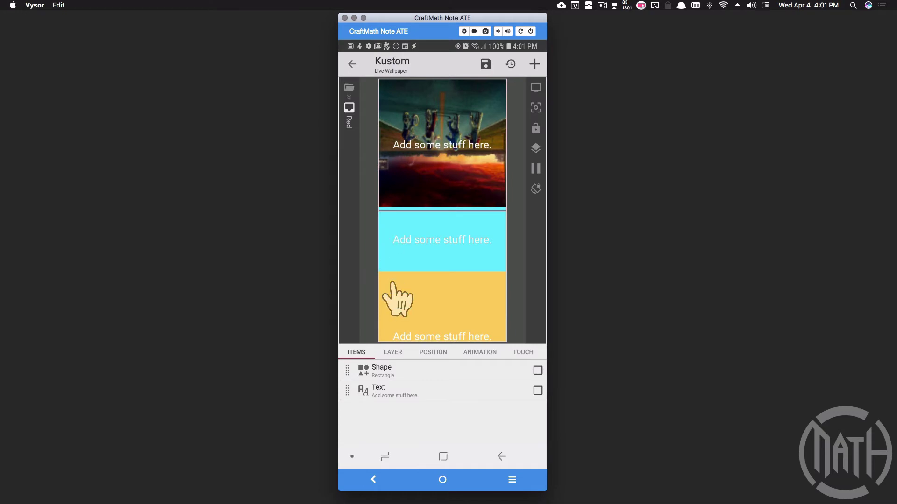
# - Centre the Red card's background-scroll animation on Last Screen, keeping the Center rule, then return to root items
pyautogui.click(478, 354)
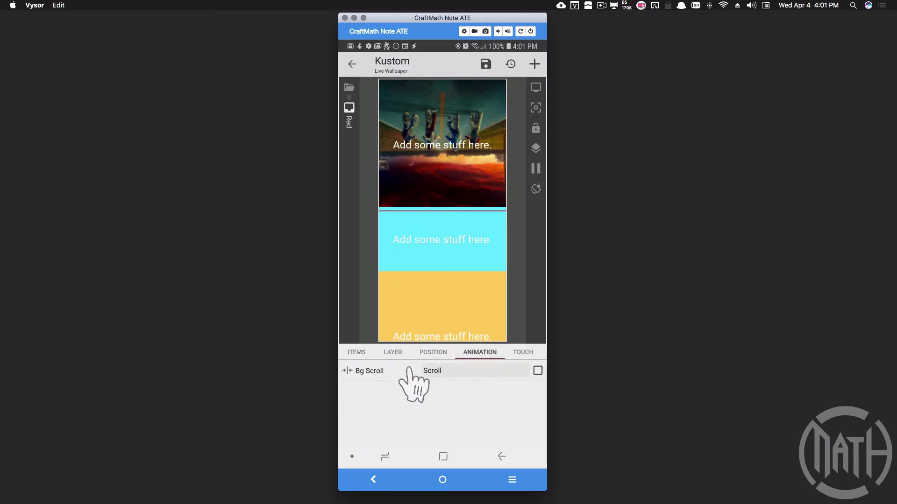
pyautogui.click(455, 371)
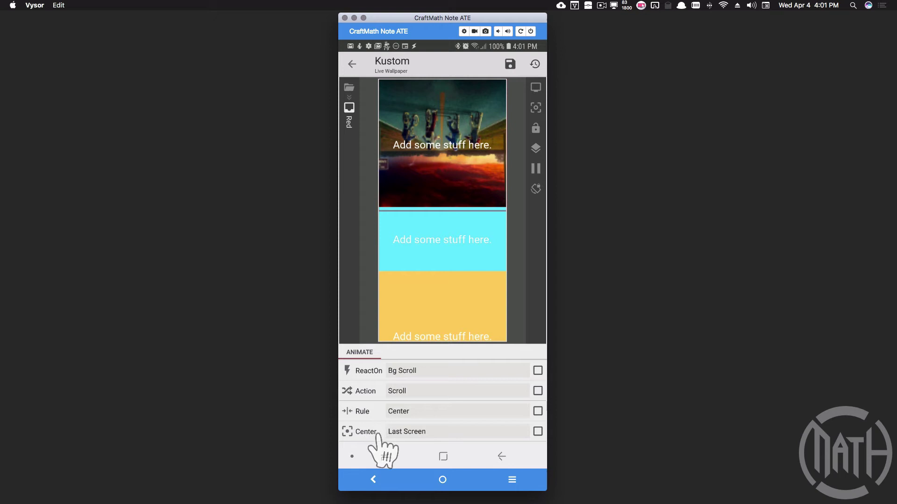
pyautogui.scroll(-2, 410, 418)
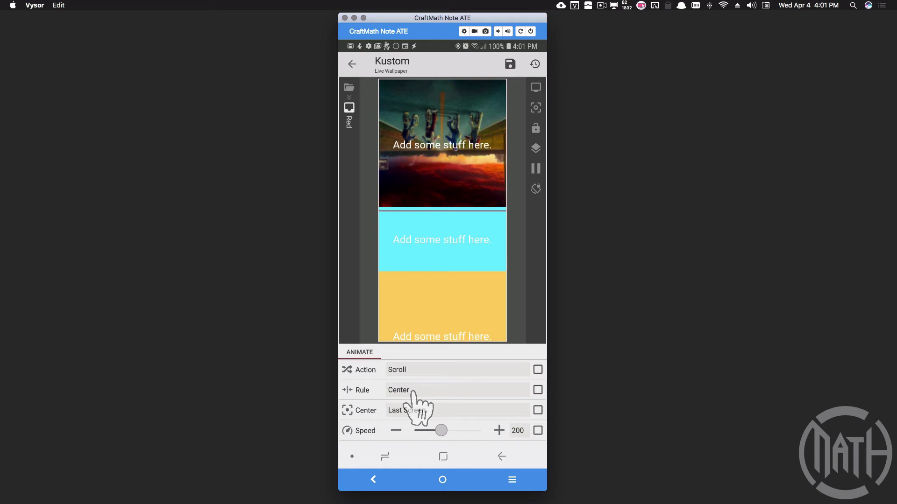
pyautogui.click(413, 394)
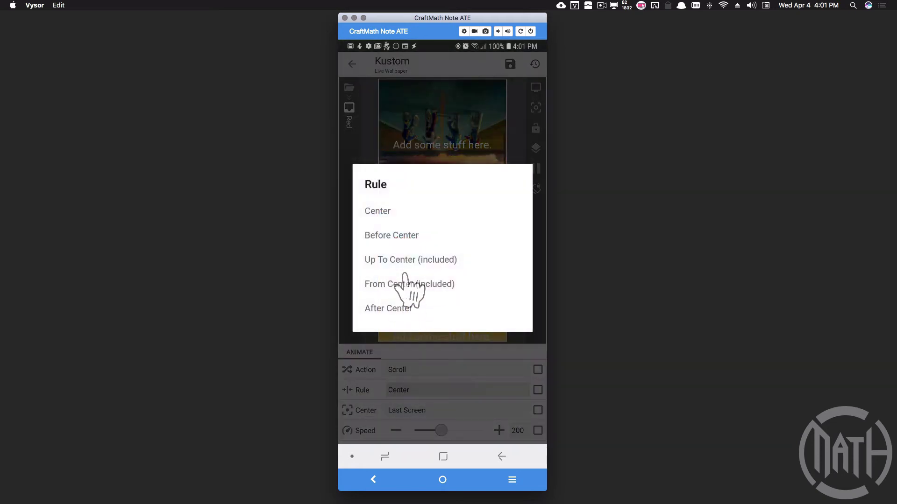
pyautogui.click(378, 412)
pyautogui.click(403, 411)
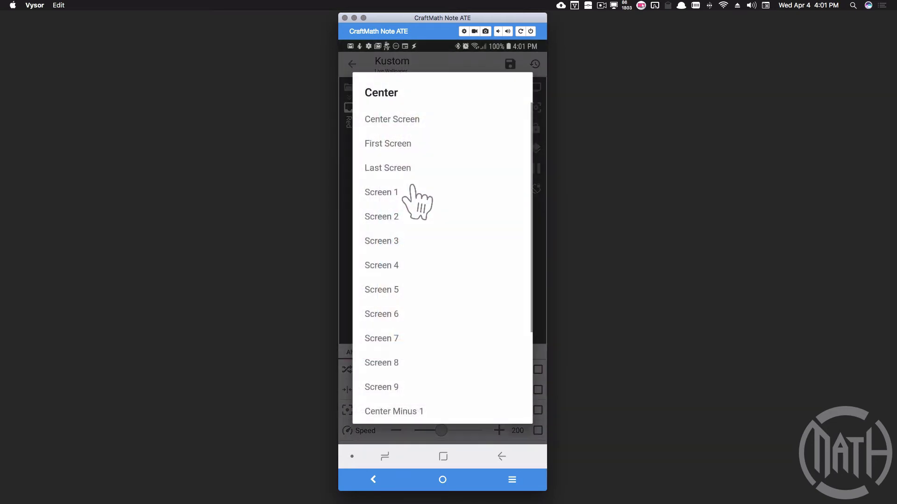
pyautogui.click(347, 399)
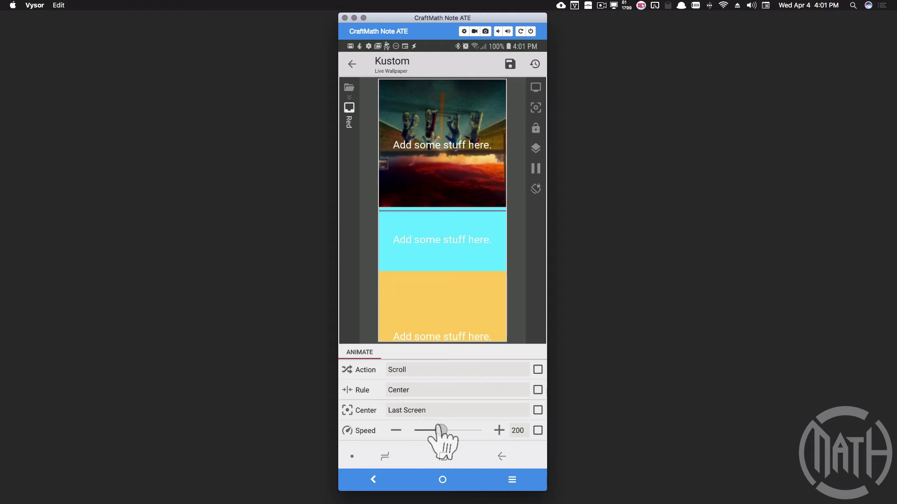
pyautogui.scroll(-2, 425, 434)
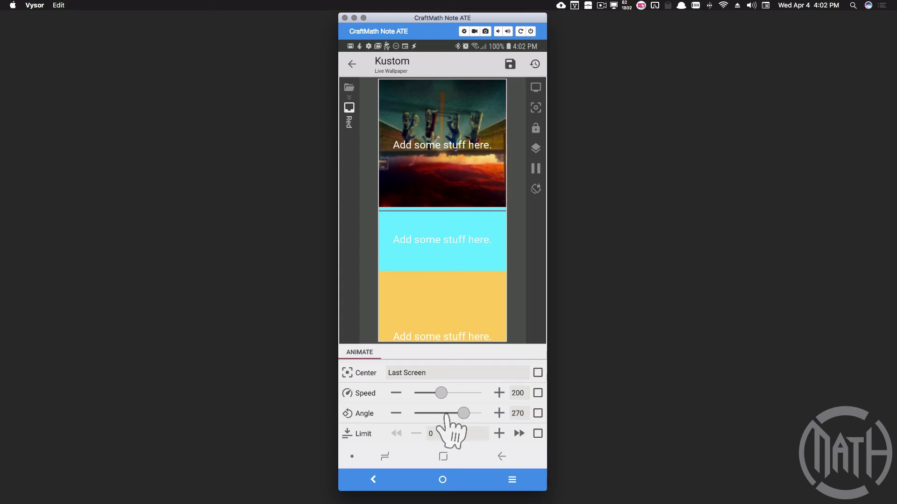
pyautogui.click(499, 456)
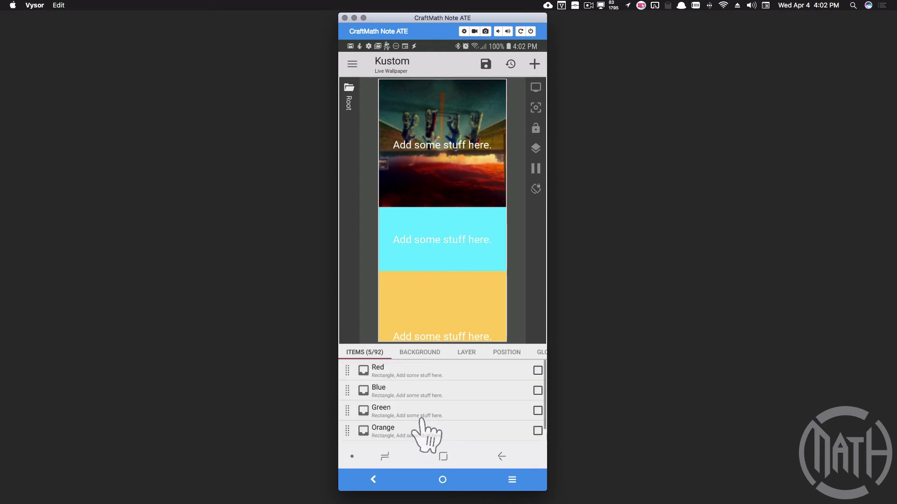
# - Open the Green card's rectangle and confirm its height formula $.25*si(rheight)+10$, giving 380
pyautogui.click(390, 411)
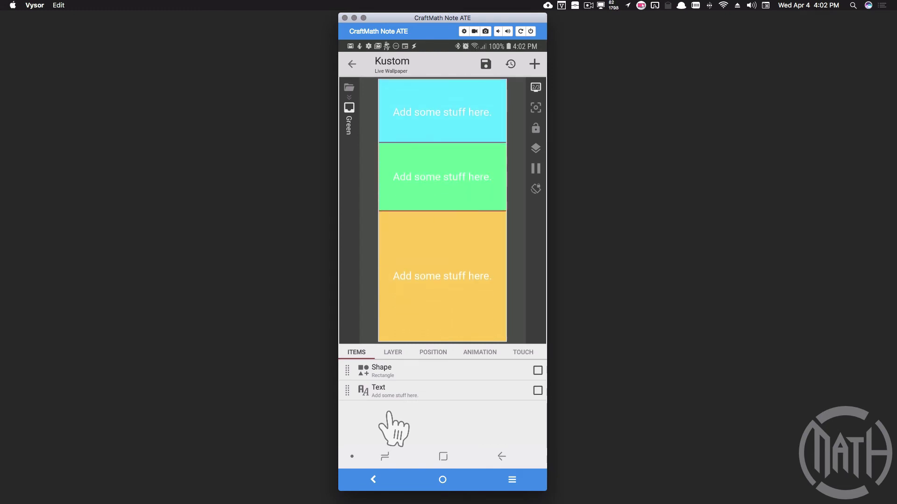
pyautogui.click(390, 369)
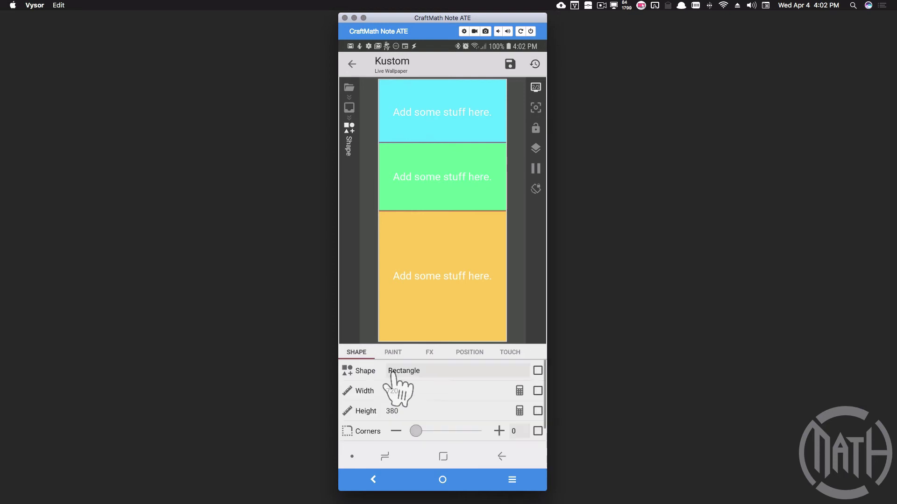
pyautogui.click(518, 411)
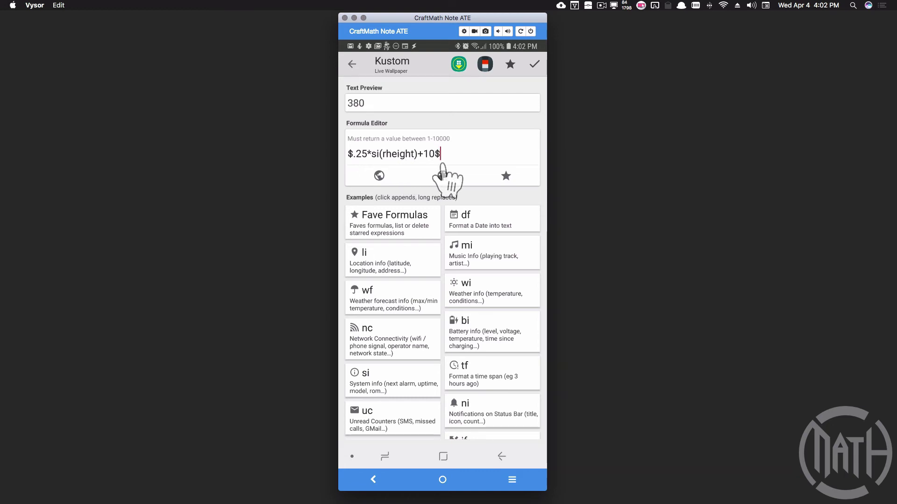
pyautogui.click(534, 69)
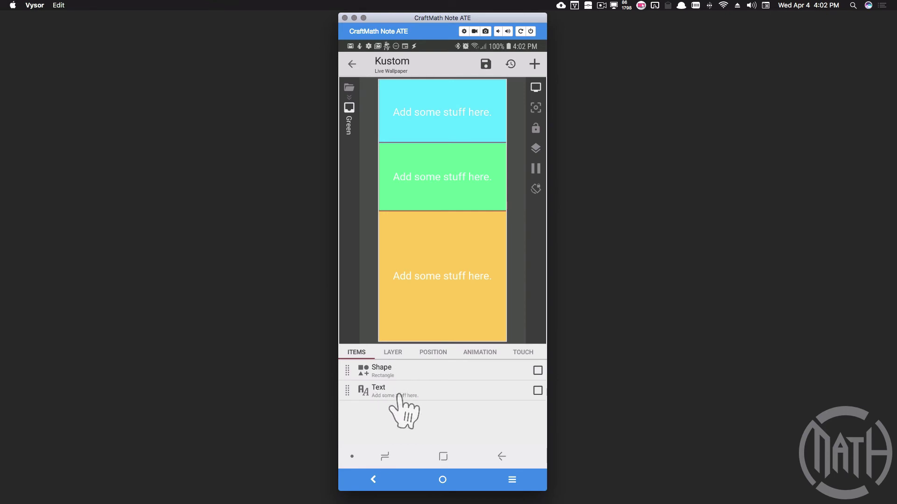
# - Confirm the Green card's Top-anchored YOffset formula $.25*si(rheight)-10$, giving 360
pyautogui.click(435, 354)
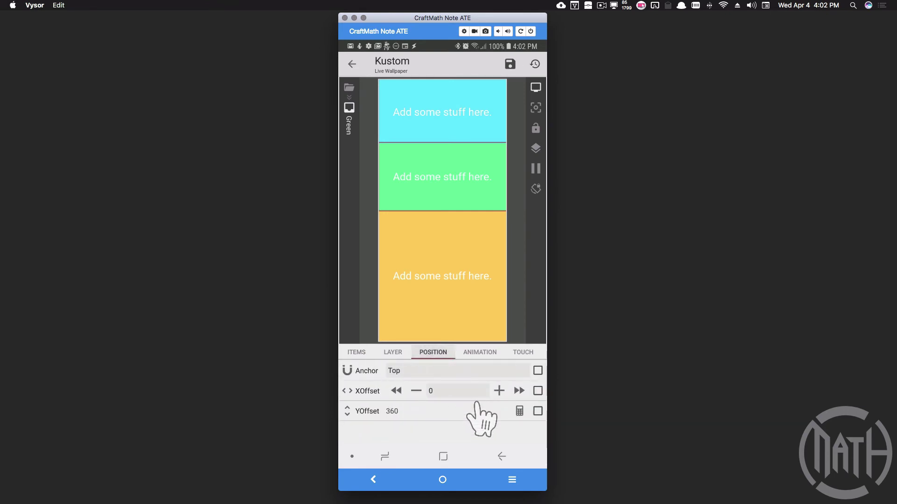
pyautogui.click(519, 411)
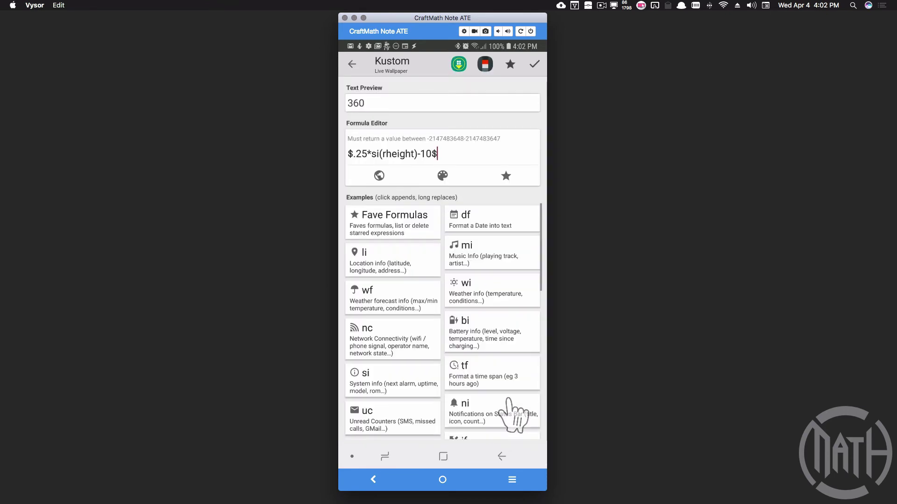
pyautogui.click(535, 64)
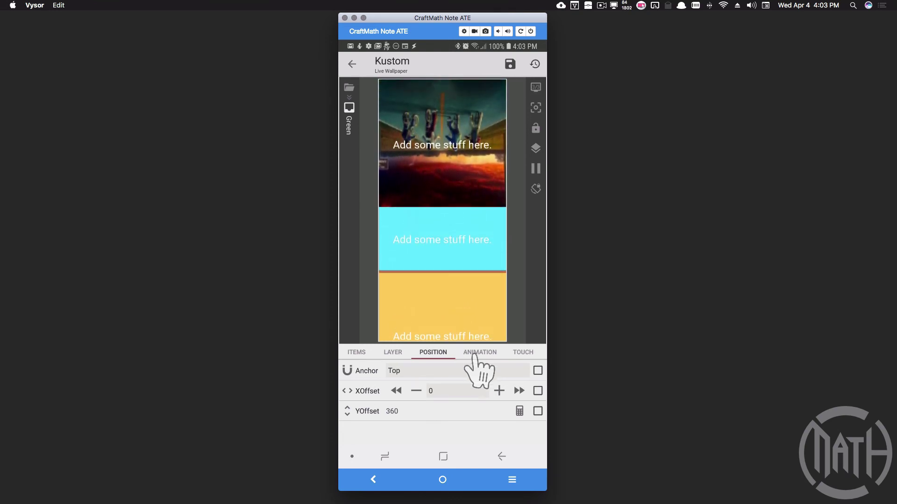
# - Review and preview the Green card's Bg Scroll Scale Out Vertical animation, Up To Center (included)
pyautogui.click(474, 355)
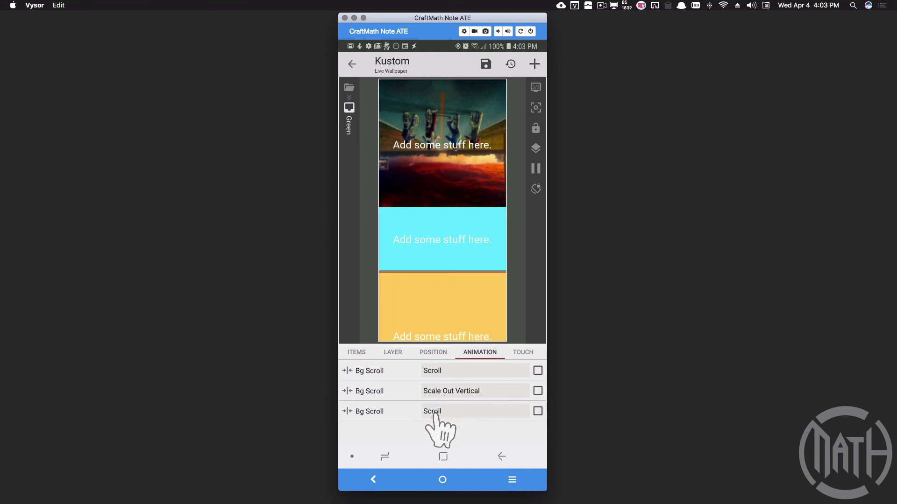
pyautogui.click(458, 371)
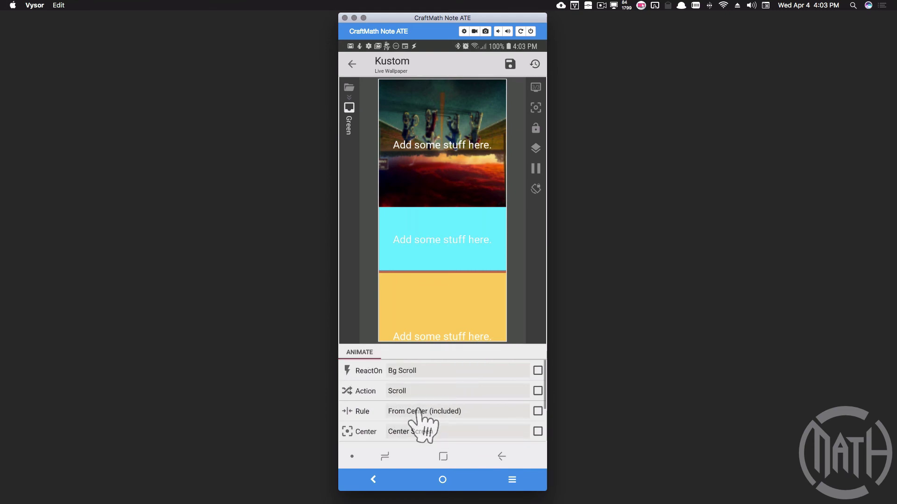
pyautogui.scroll(-1, 412, 431)
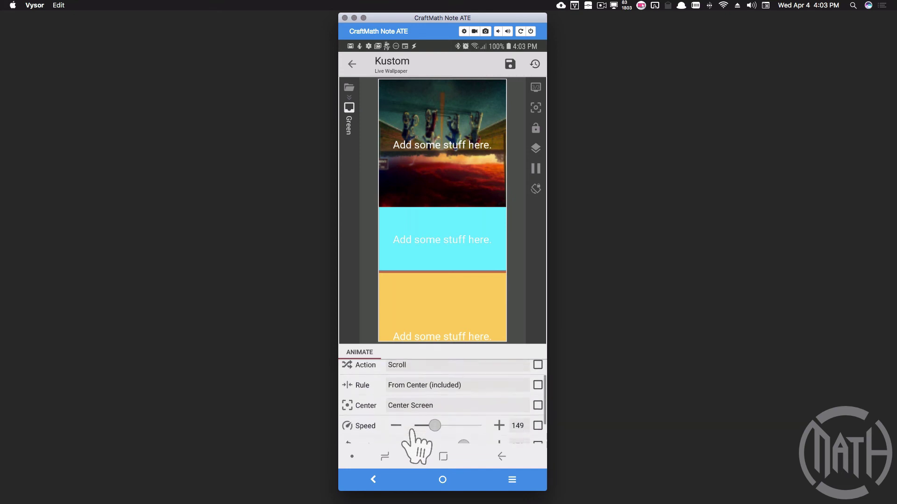
pyautogui.scroll(-1, 412, 432)
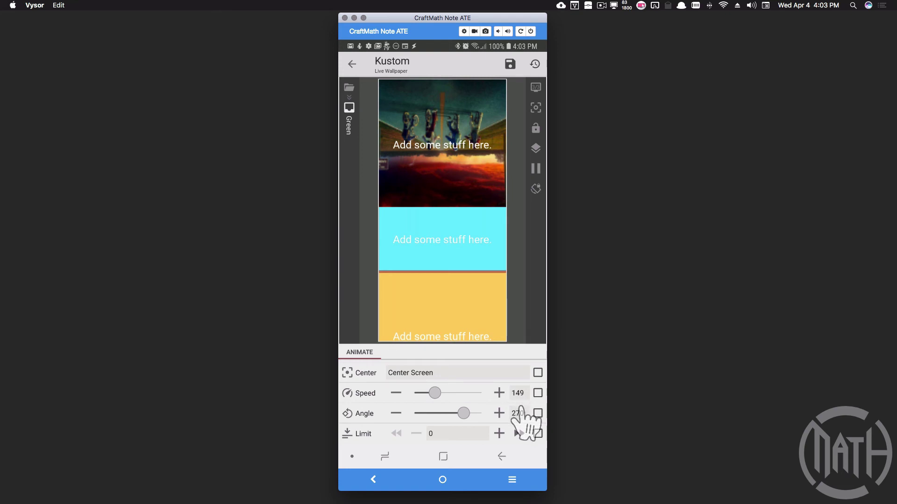
pyautogui.scroll(3, 461, 411)
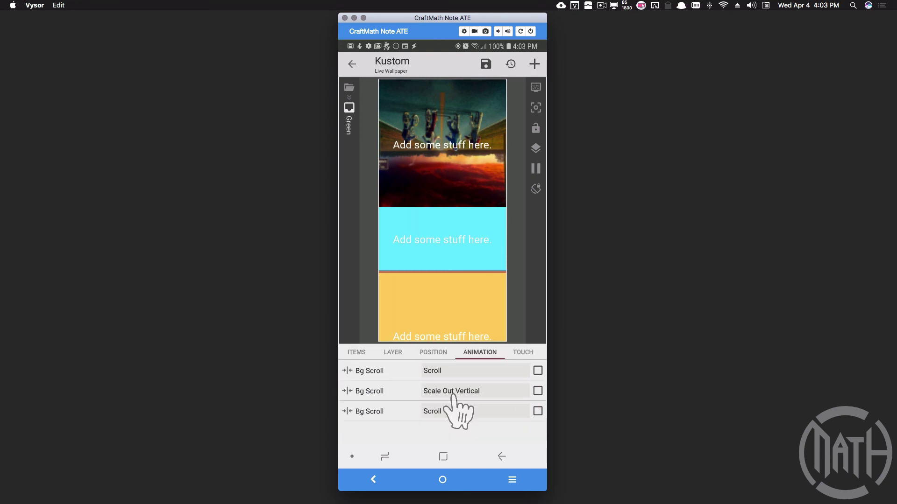
pyautogui.scroll(-3, 460, 410)
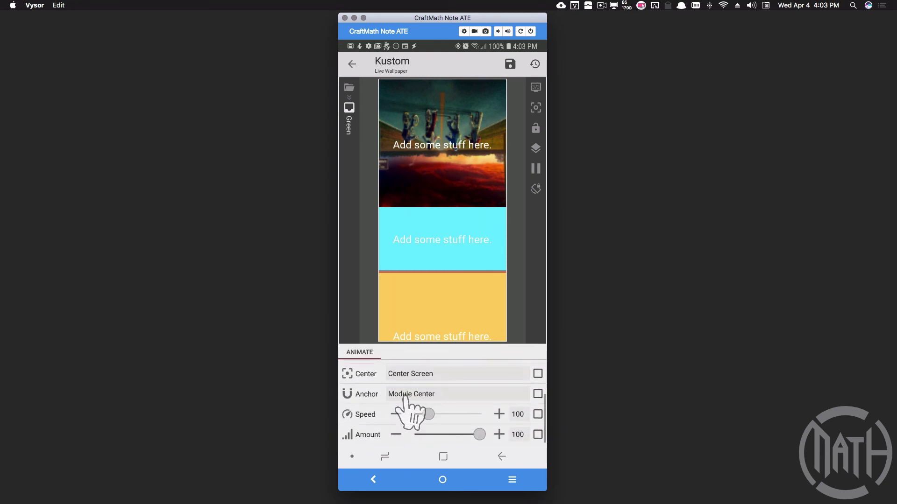
pyautogui.scroll(3, 405, 402)
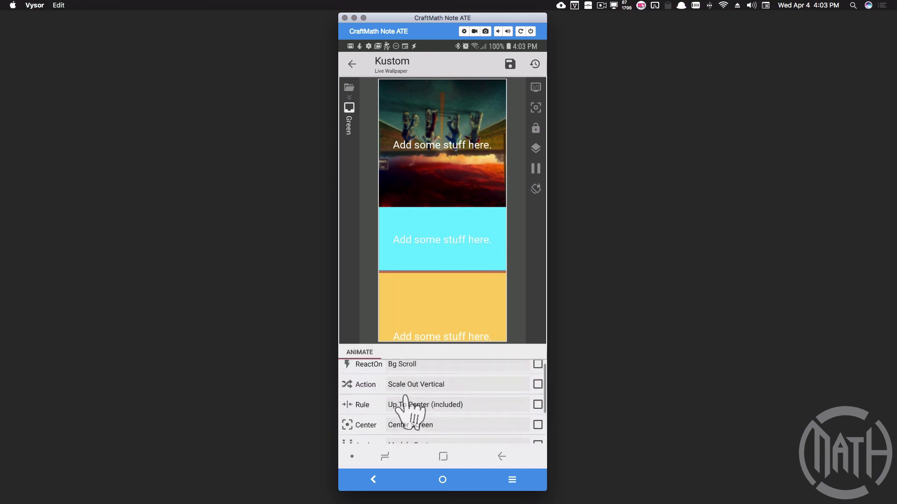
pyautogui.click(502, 455)
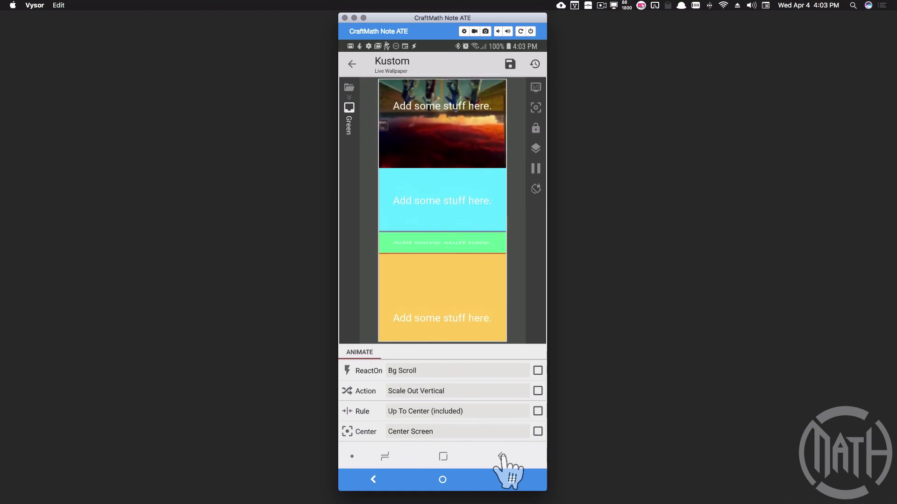
pyautogui.click(502, 456)
# - Open the Purple card's Scale Out Vertical animation: rule Center, Screen 1, anchor Module Bottom
pyautogui.click(501, 457)
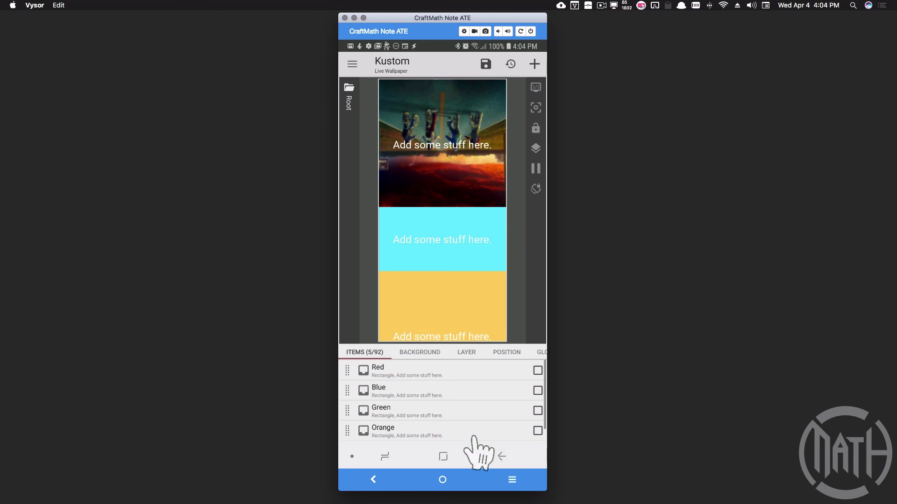
pyautogui.scroll(-1, 442, 416)
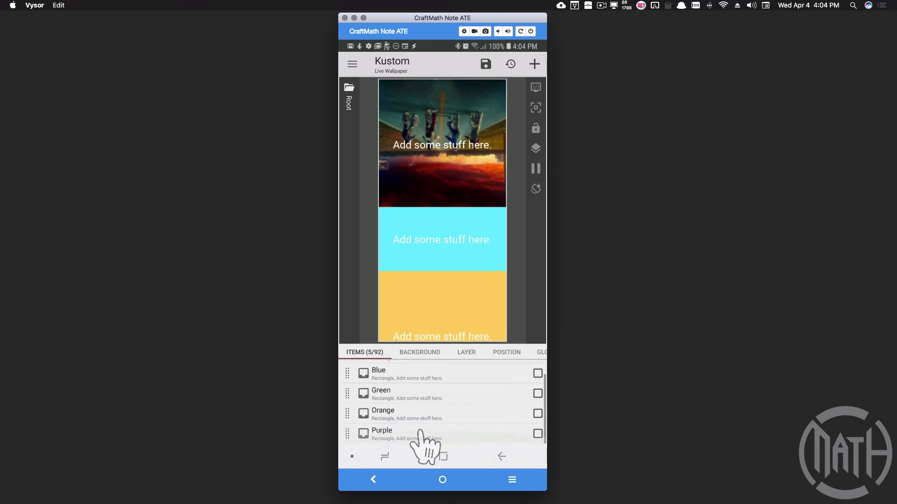
pyautogui.click(423, 434)
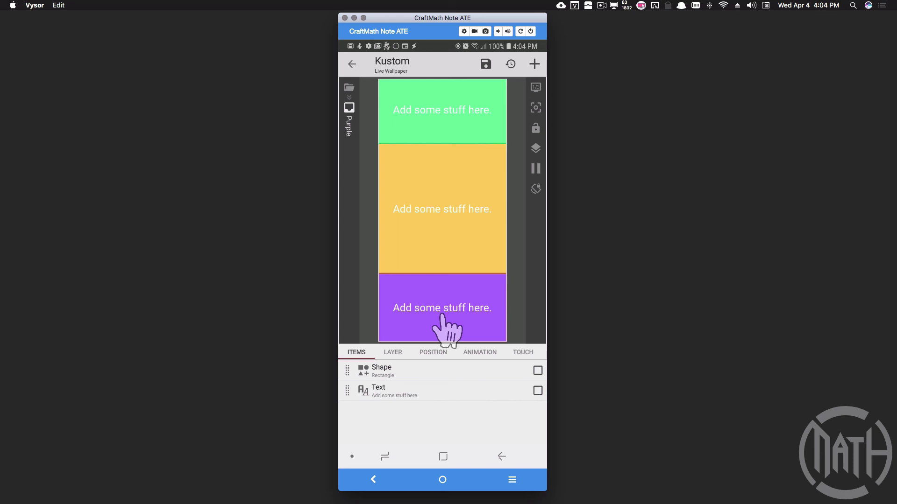
pyautogui.click(474, 353)
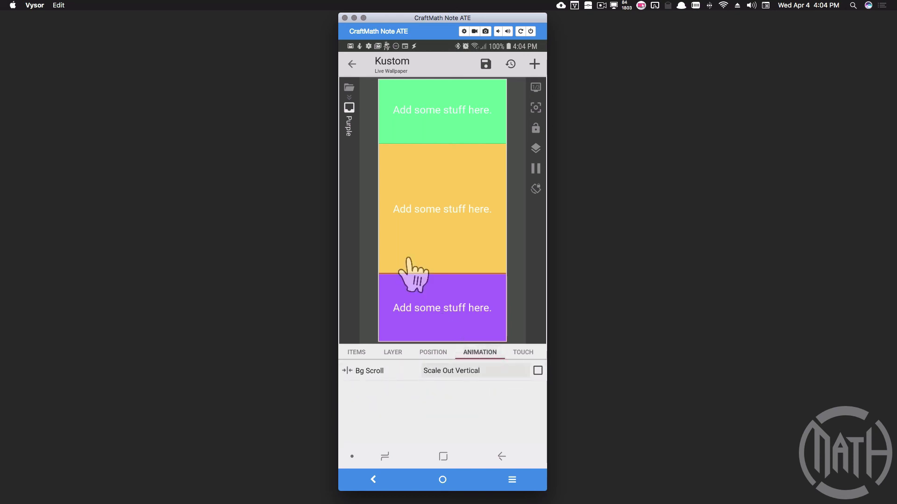
pyautogui.click(449, 371)
pyautogui.scroll(-3, 439, 419)
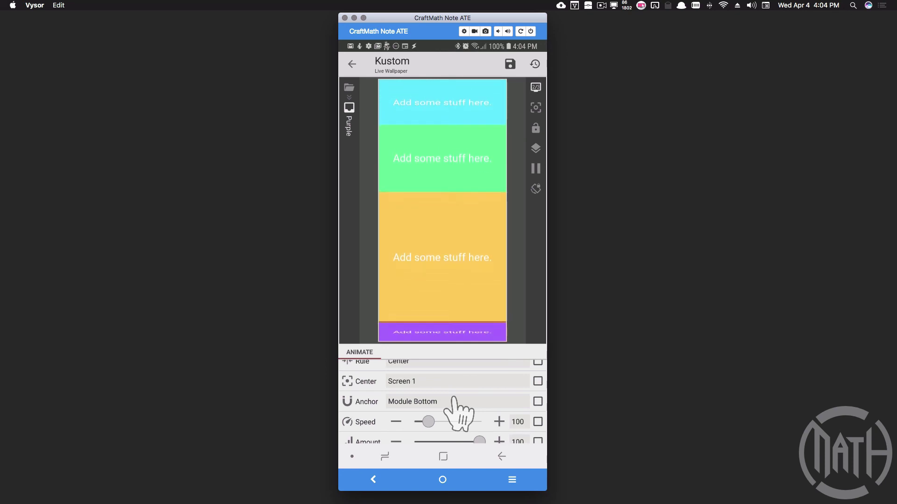
pyautogui.scroll(1, 452, 397)
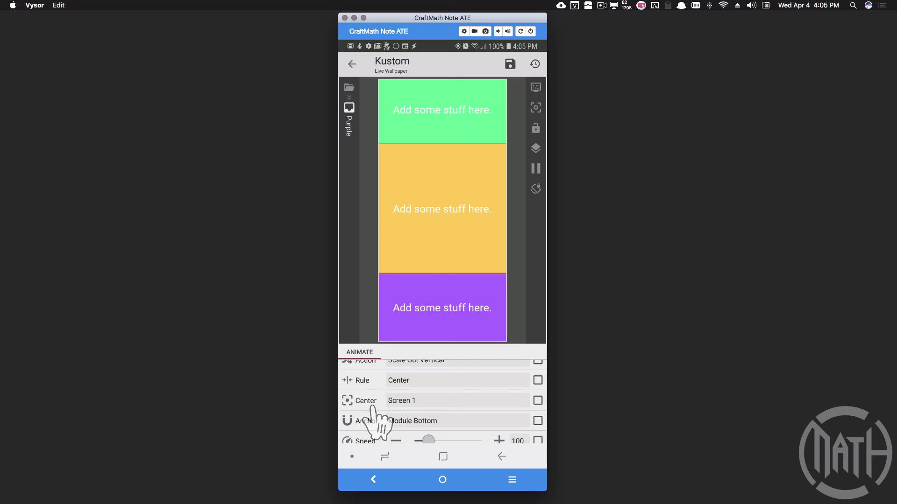
pyautogui.click(432, 486)
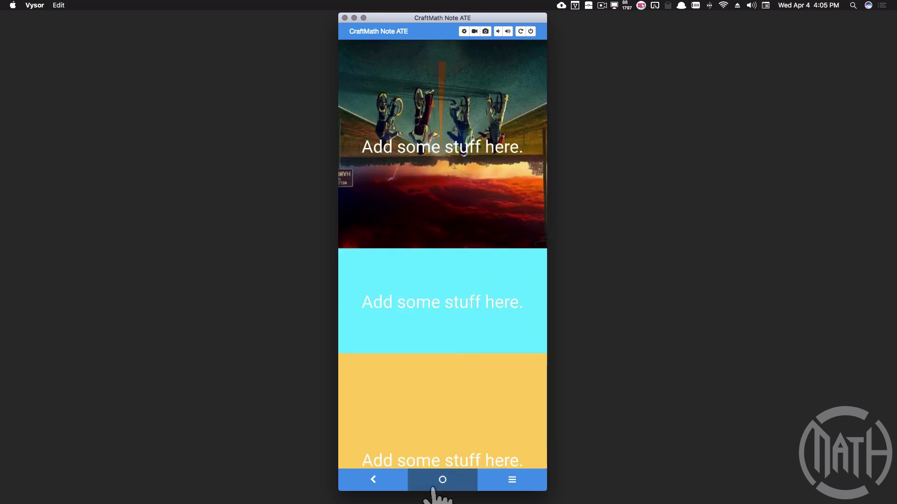